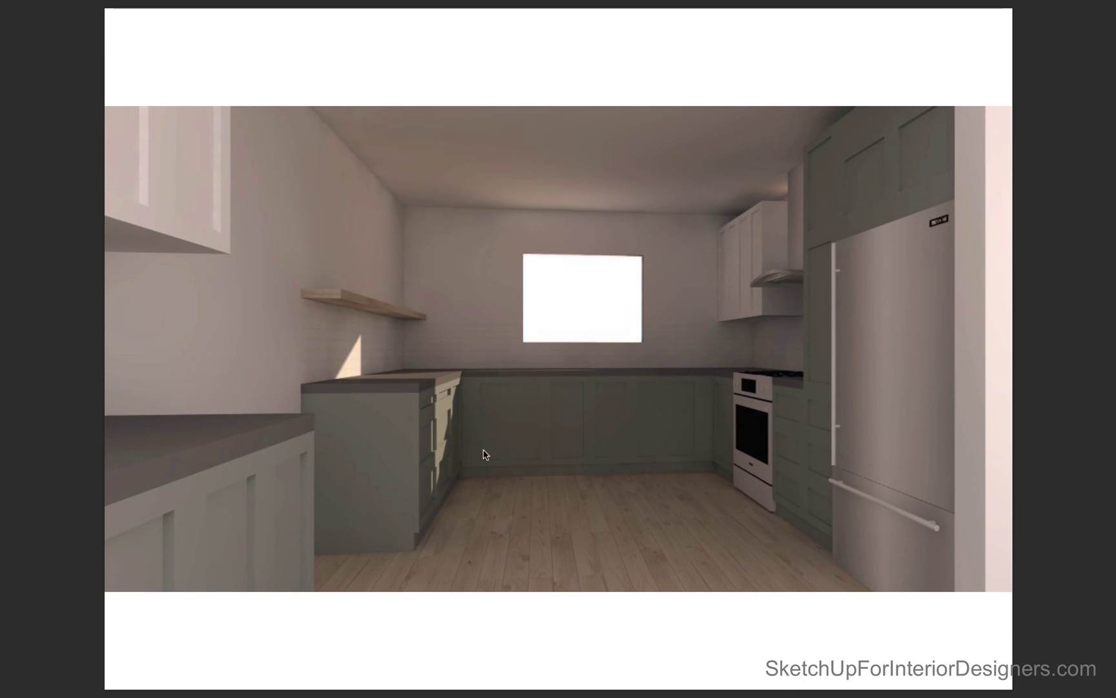
- Switch from the full-screen renderings to the SketchUp window showing the Frye_MasterCopy TopView scene
{"action": "key", "text": "ctrl+Up"}
{"action": "left_click", "coordinate": [638, 479]}
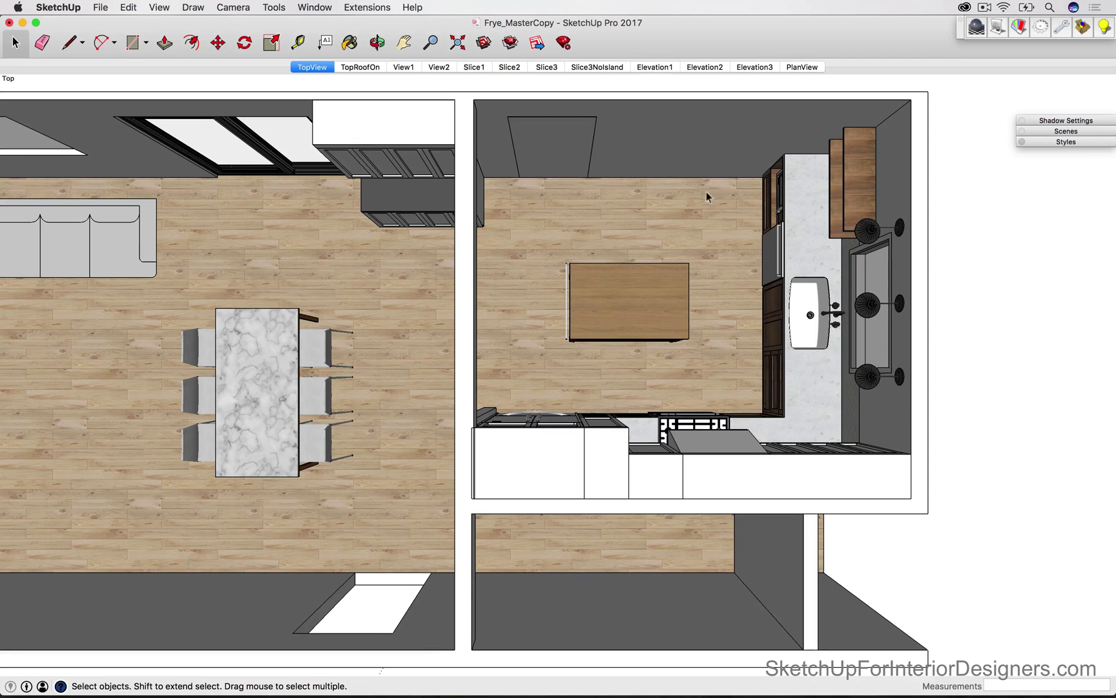
- Show the View1 kitchen perspective, the View2 range close-up, then the Slice1 section scene
{"action": "left_click", "coordinate": [402, 67]}
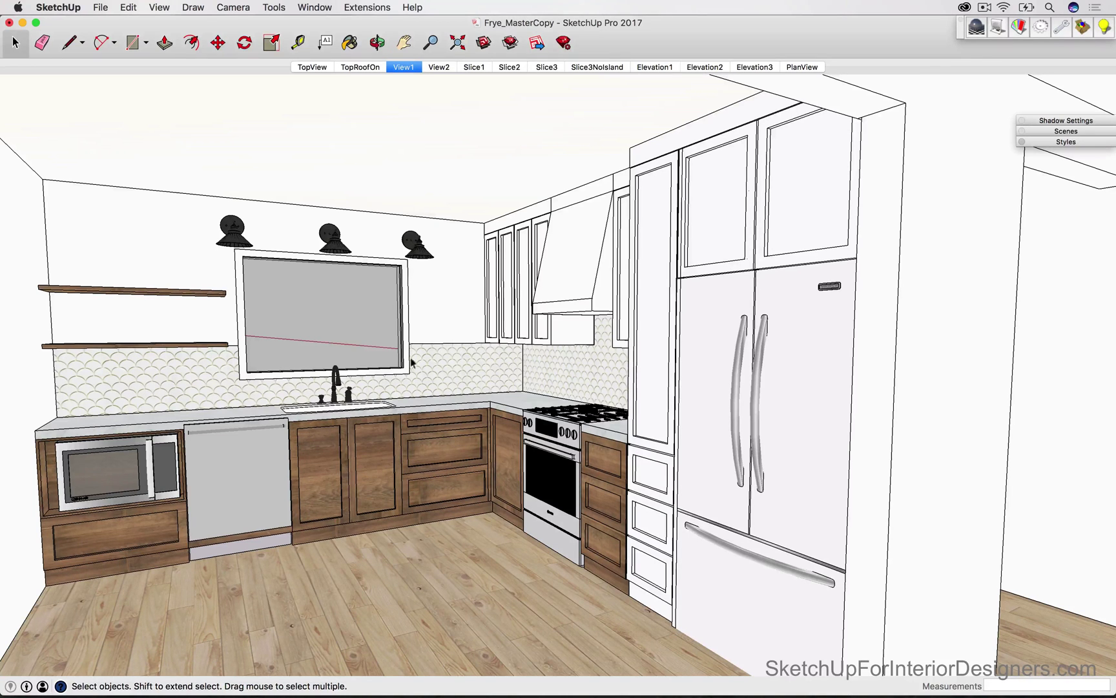
{"action": "left_click", "coordinate": [436, 68]}
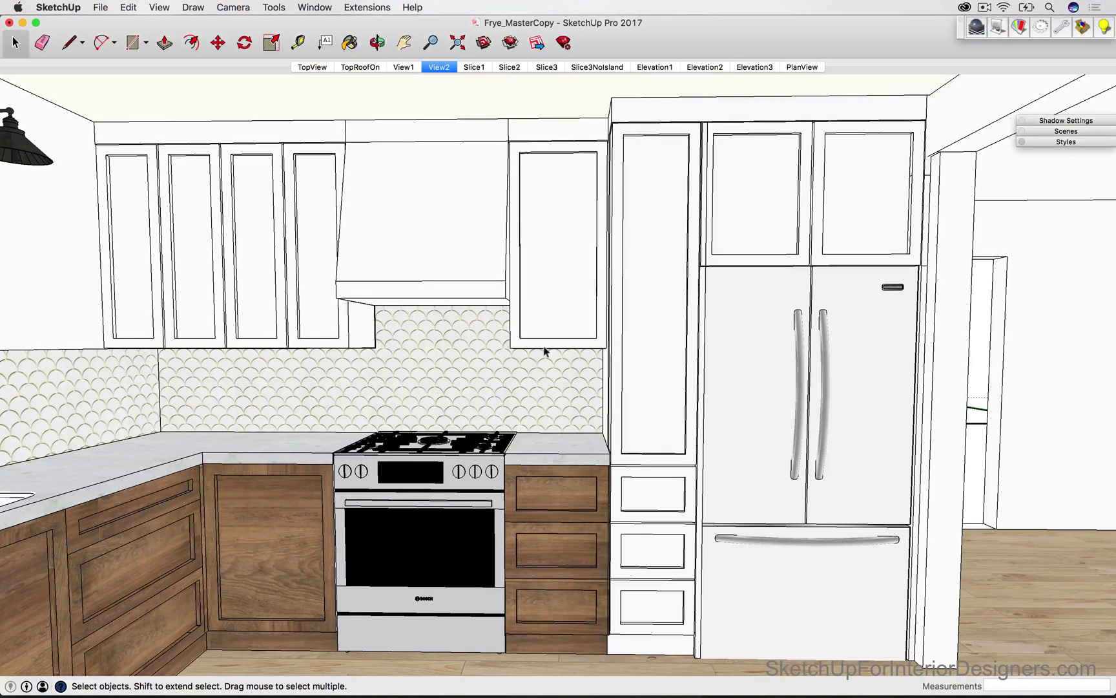
{"action": "left_click", "coordinate": [480, 68]}
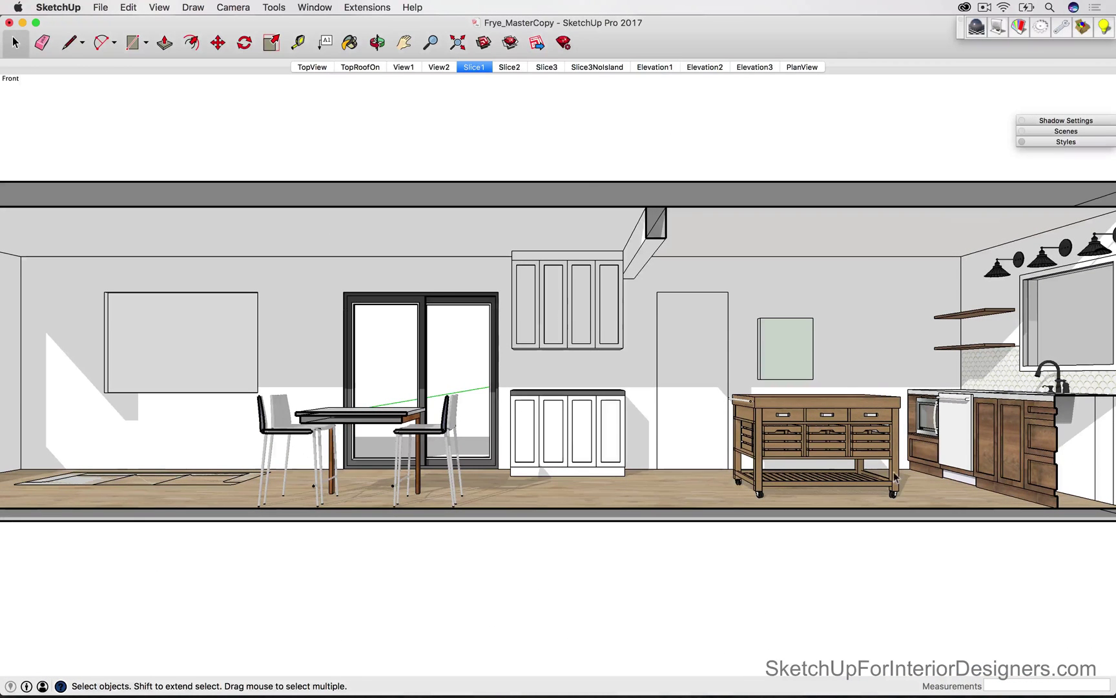
- Show the Slice2, Slice3 and Slice3NoIsland sections, ending on the Elevation1 fridge-wall elevation
{"action": "left_click", "coordinate": [509, 67]}
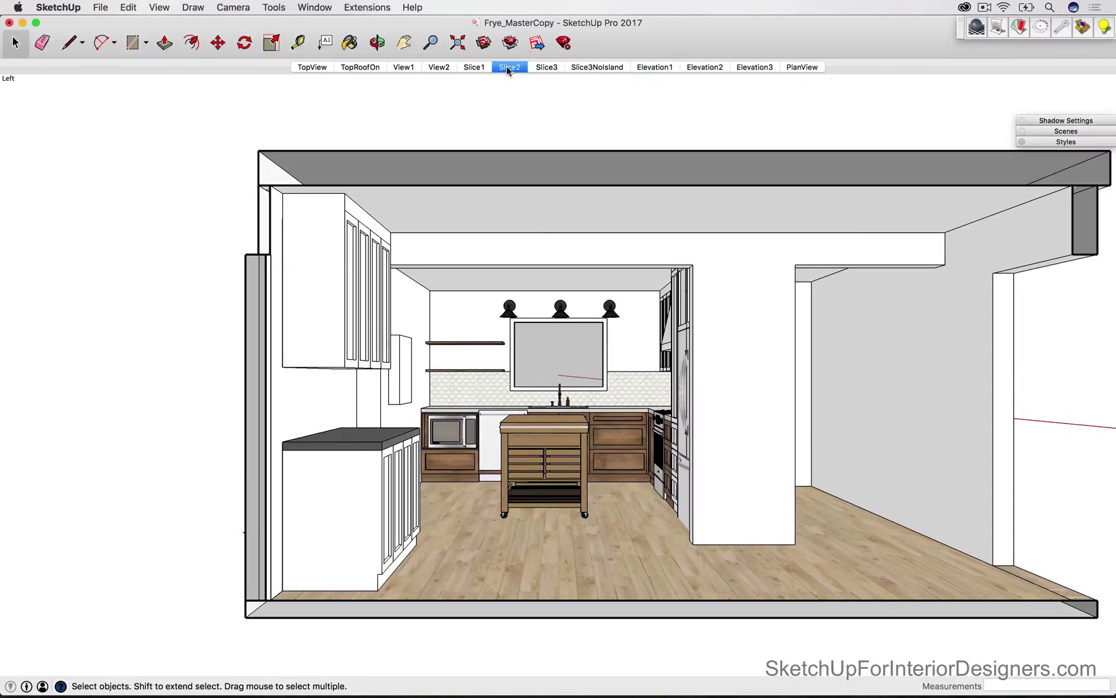
{"action": "left_click", "coordinate": [547, 67]}
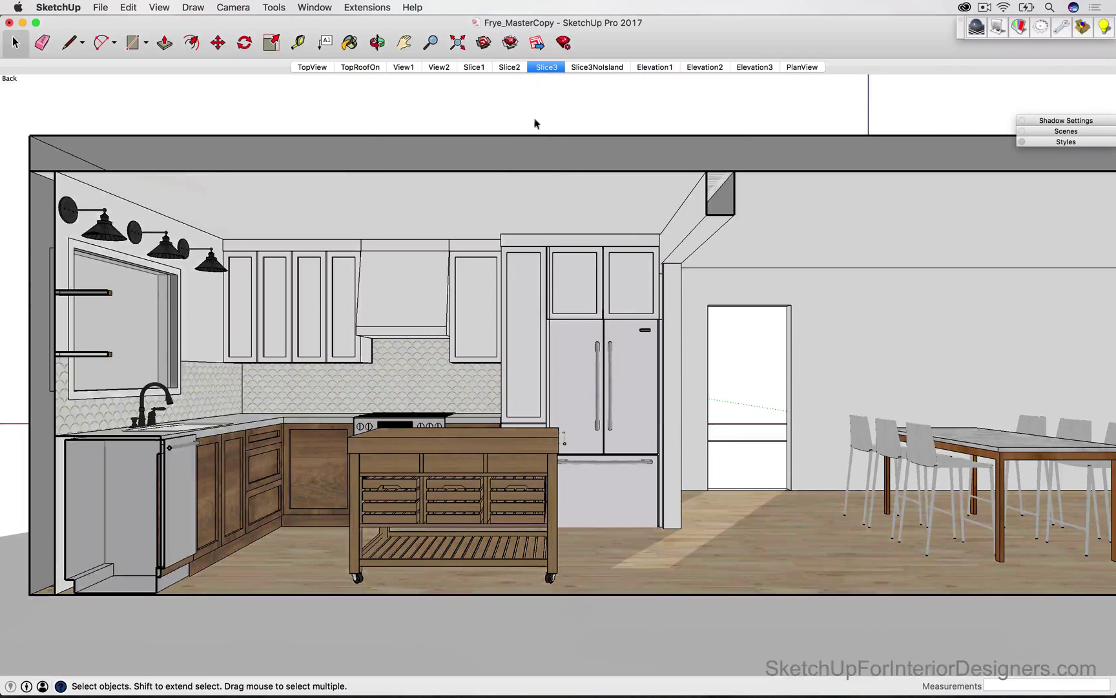
{"action": "left_click", "coordinate": [607, 67]}
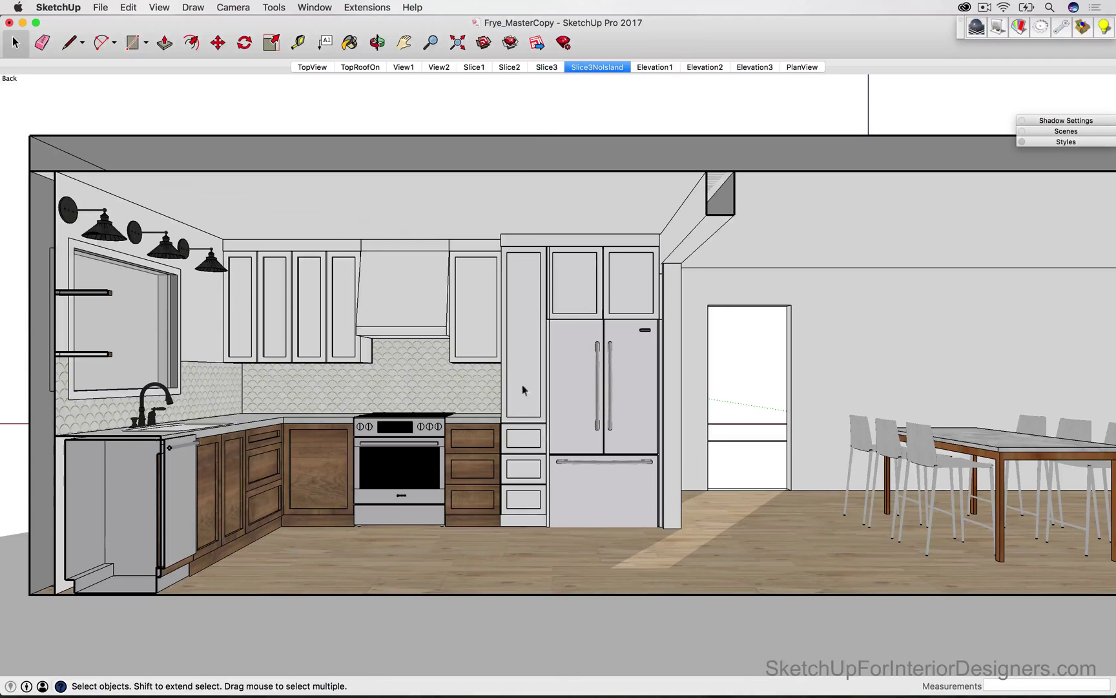
{"action": "left_click", "coordinate": [653, 68]}
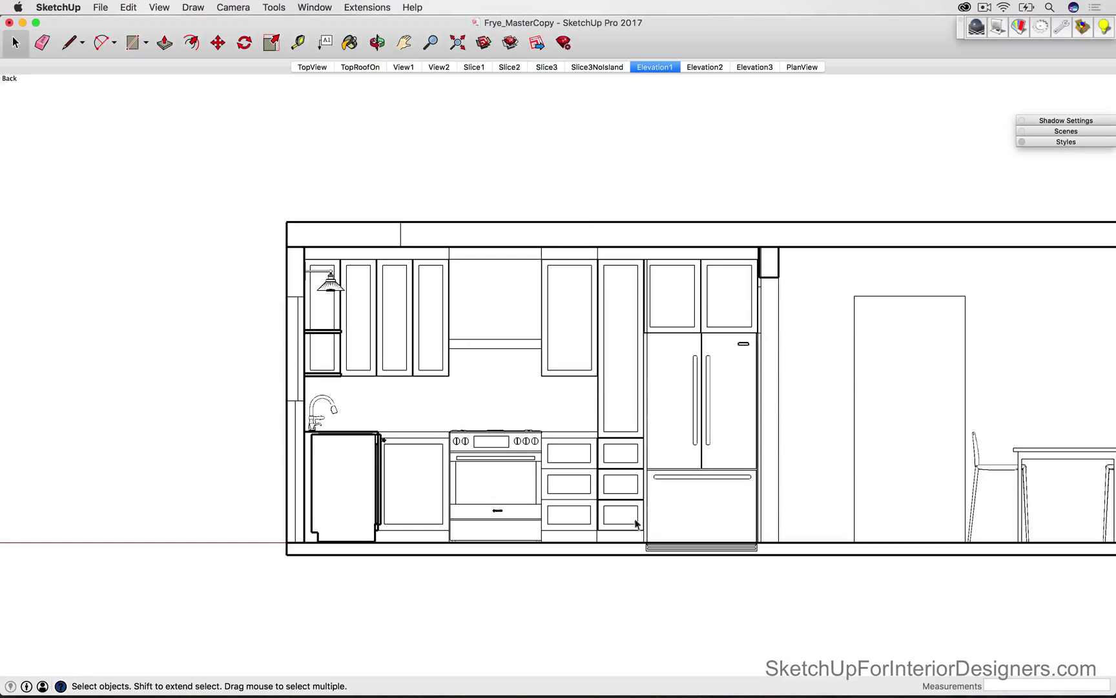
- Show the Elevation2 sink-wall and Elevation3 elevations, ending on the PlanView floor plan
{"action": "left_click", "coordinate": [710, 70]}
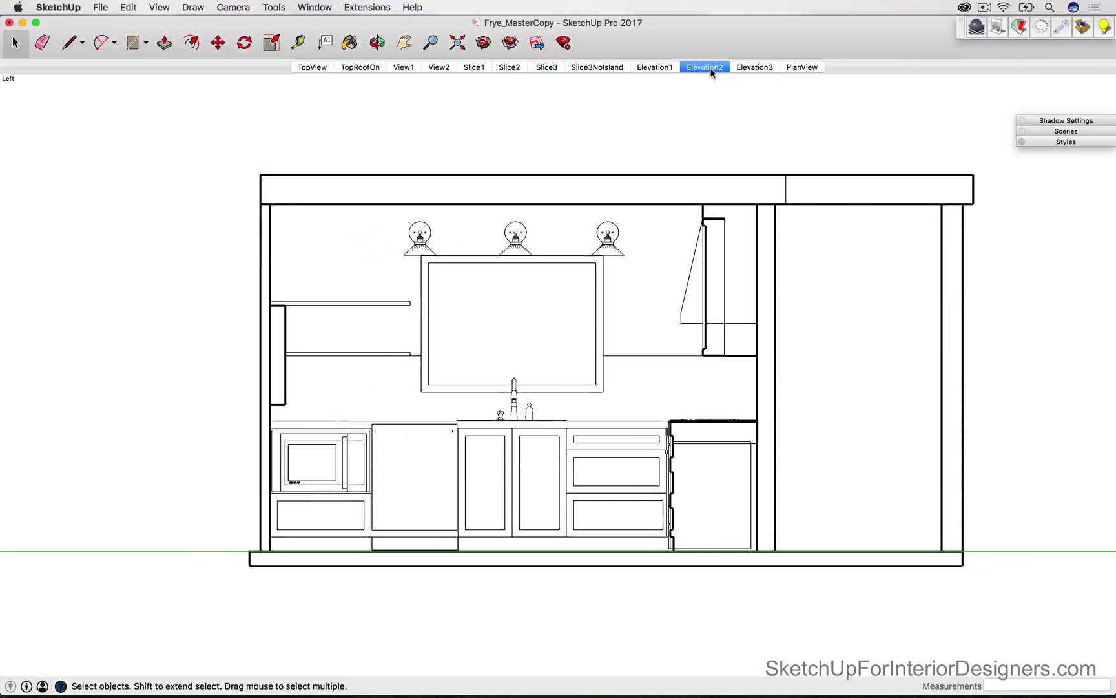
{"action": "left_click", "coordinate": [747, 70]}
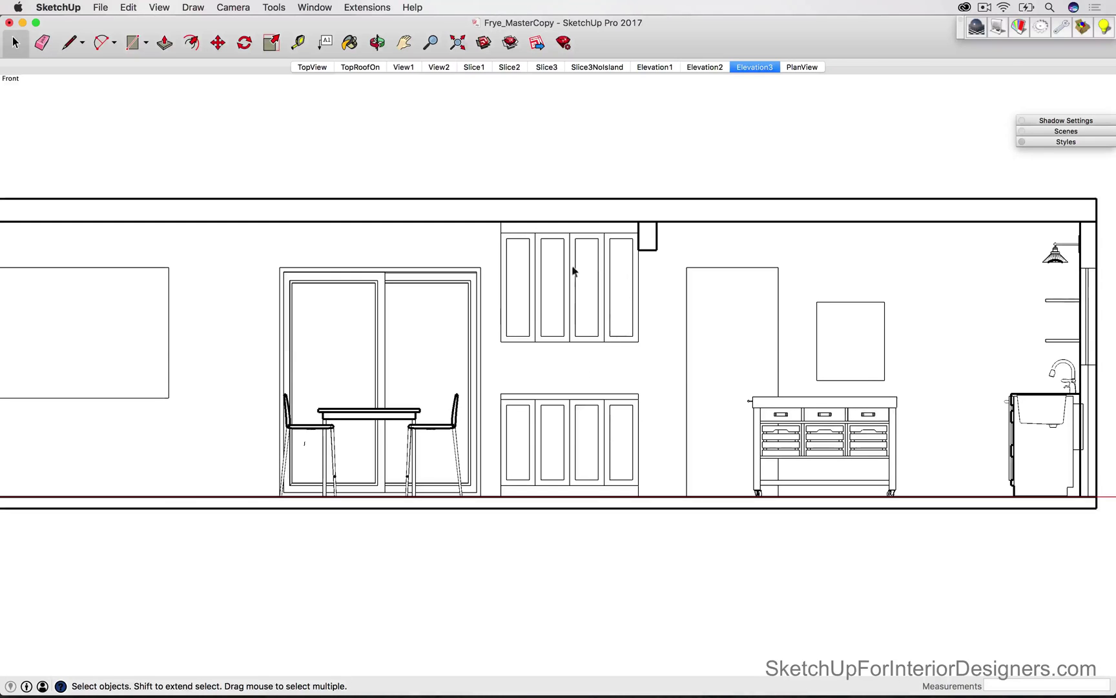
{"action": "left_click", "coordinate": [802, 67]}
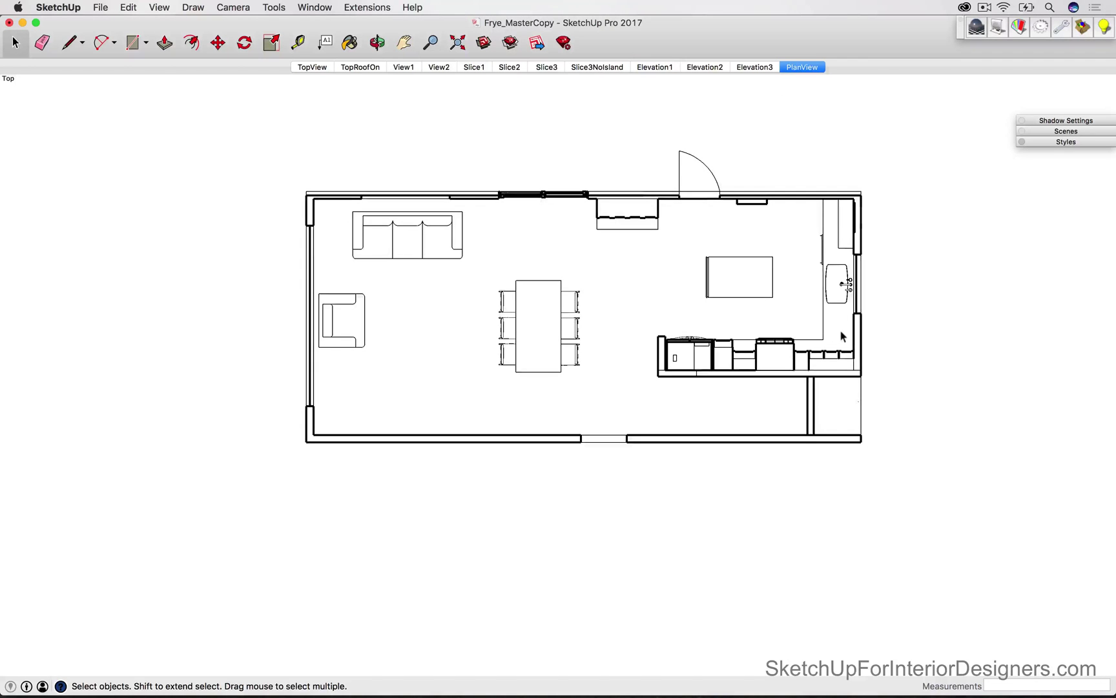
- Zoom in on the kitchen island, sink wall and range run in the PlanView floor plan
{"action": "scroll", "coordinate": [840, 329], "scroll_direction": "up", "scroll_amount": 3}
{"action": "scroll", "coordinate": [727, 216], "scroll_direction": "up", "scroll_amount": 2}
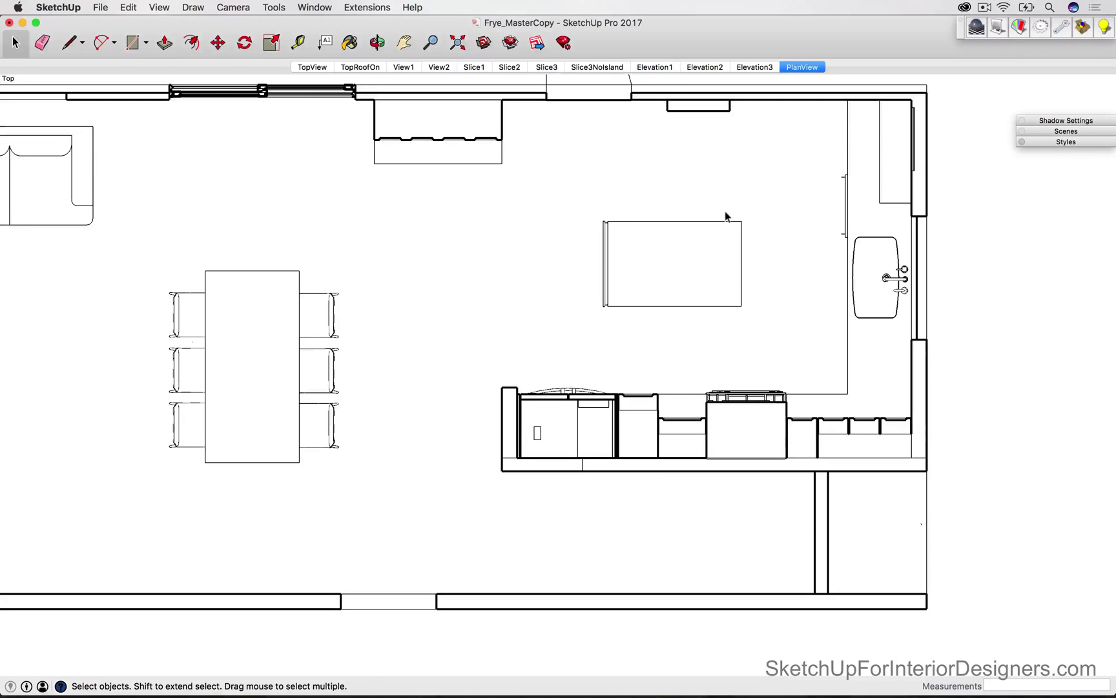
{"action": "scroll", "coordinate": [727, 217], "scroll_direction": "down", "scroll_amount": 1}
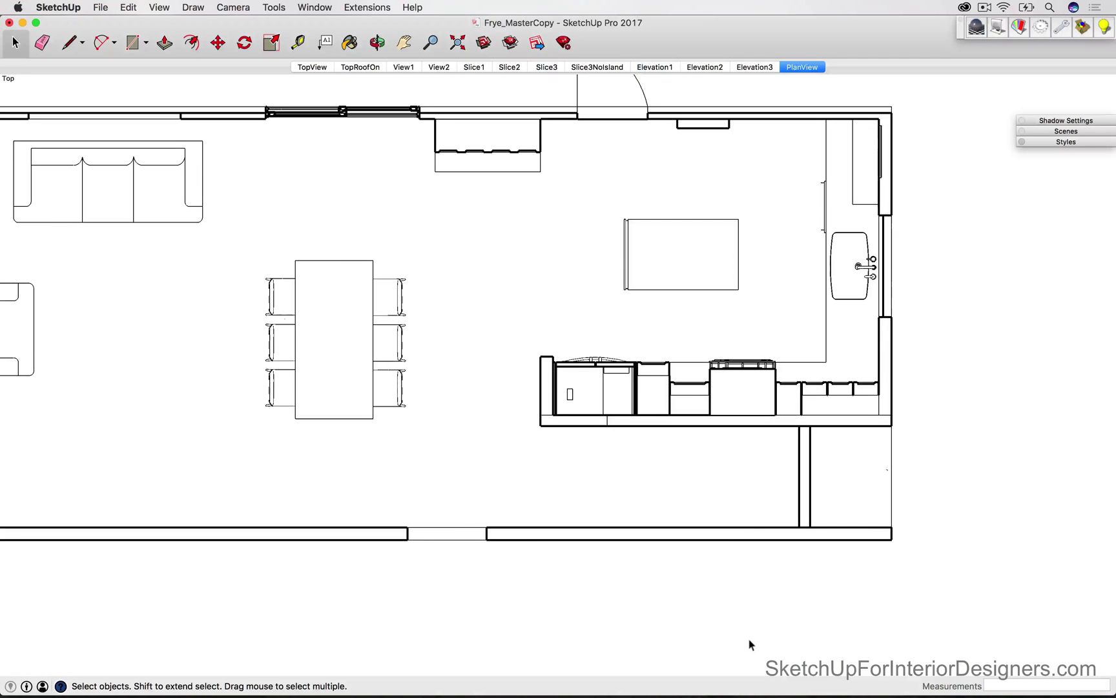
- Bring the CabOrder PDF forward in Preview and review its page-1 1/4"=1' floor plan and title block
{"action": "key", "text": "ctrl+Up"}
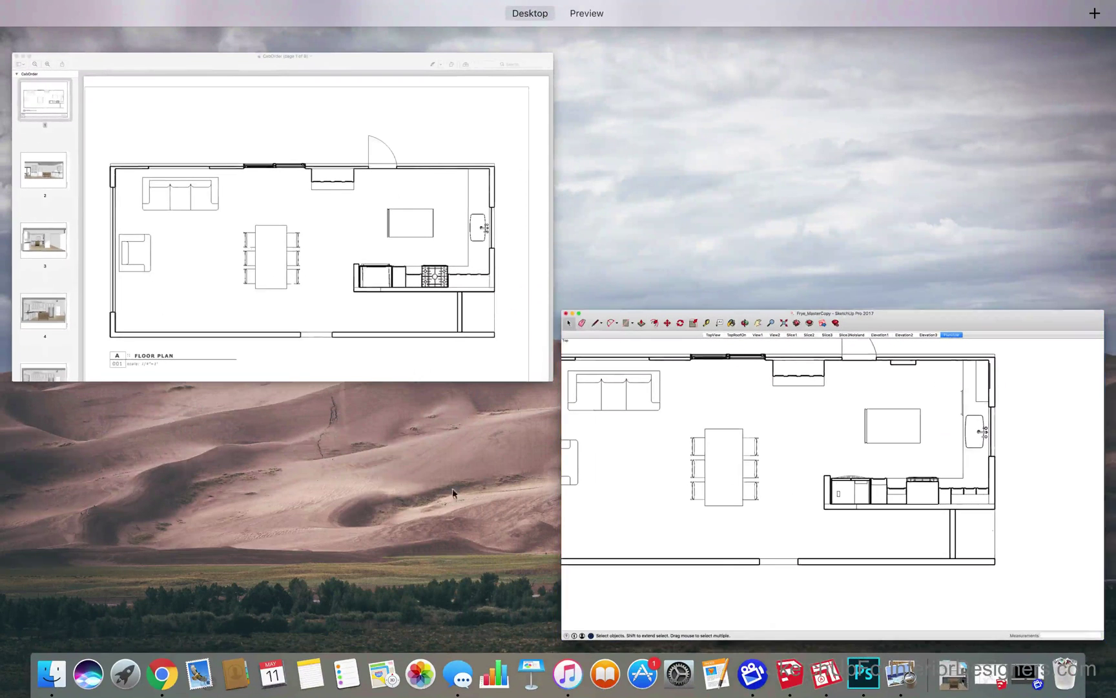
{"action": "left_click", "coordinate": [373, 352]}
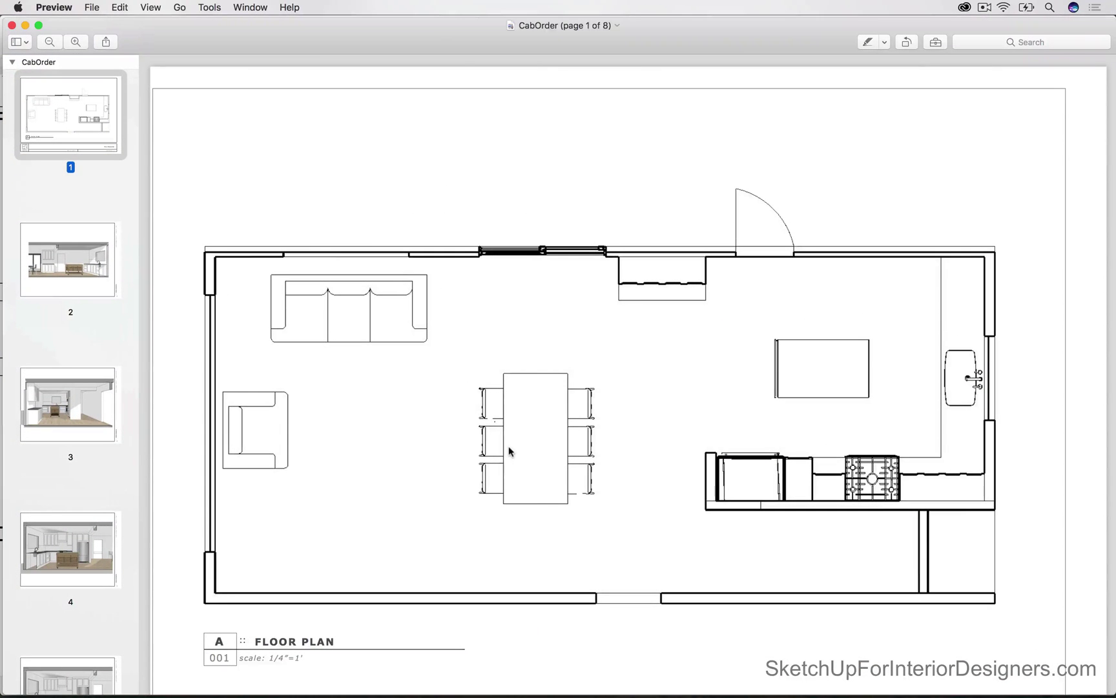
{"action": "scroll", "coordinate": [507, 439], "scroll_direction": "down", "scroll_amount": 5}
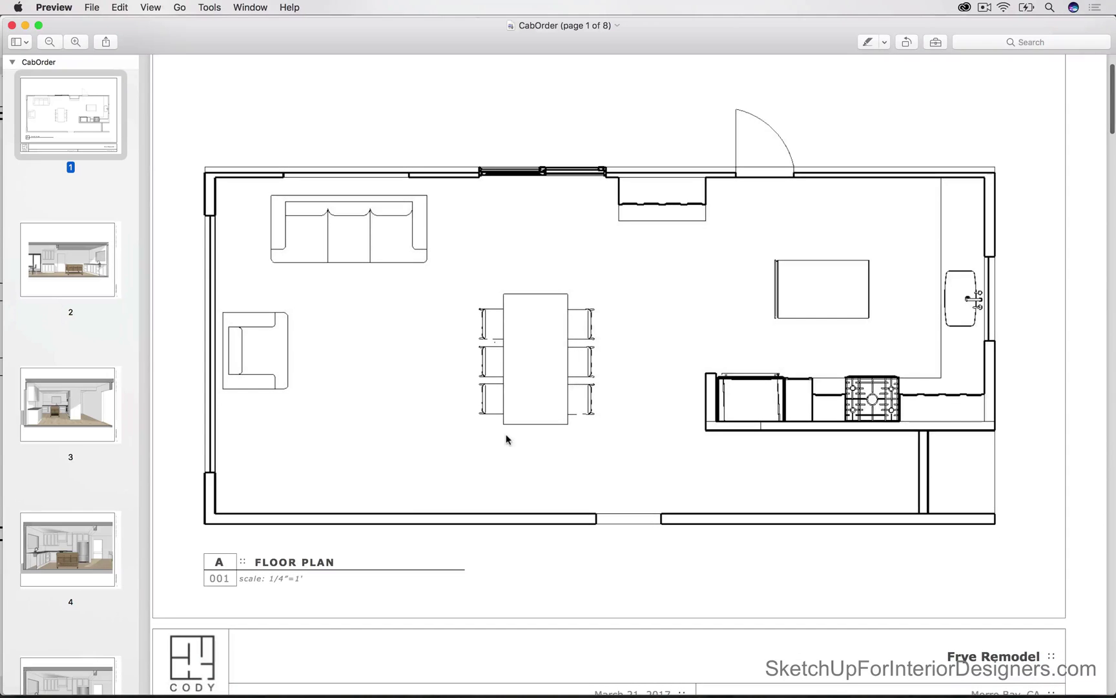
{"action": "scroll", "coordinate": [406, 508], "scroll_direction": "up", "scroll_amount": 5}
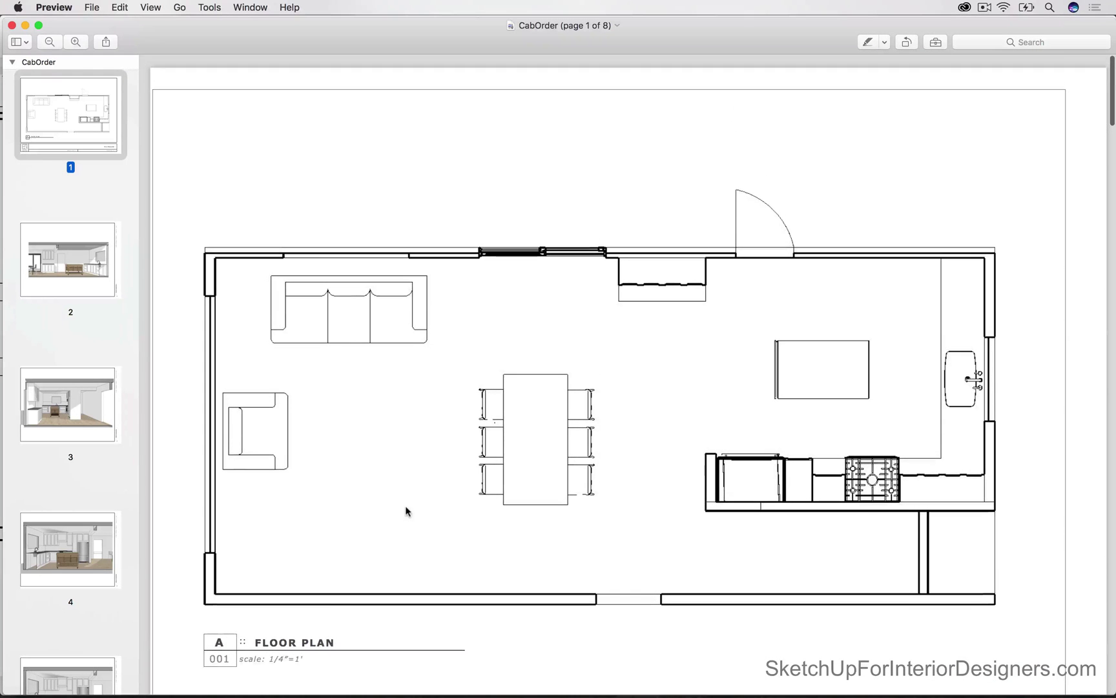
{"action": "scroll", "coordinate": [405, 511], "scroll_direction": "down", "scroll_amount": 4}
{"action": "scroll", "coordinate": [405, 512], "scroll_direction": "up", "scroll_amount": 4}
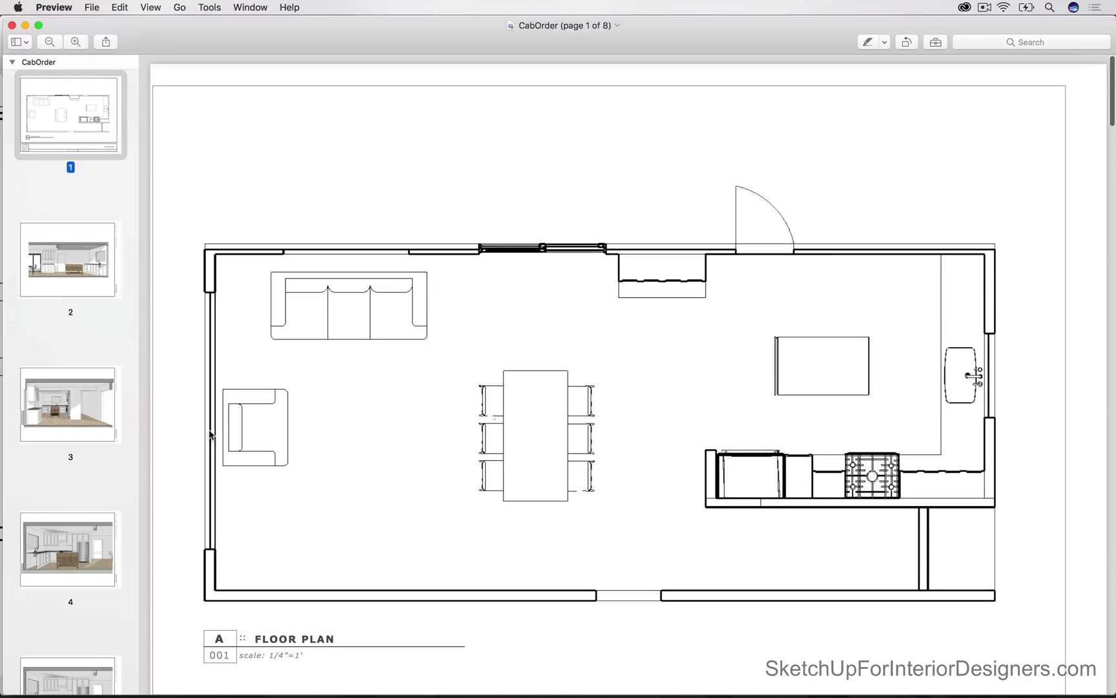
{"action": "scroll", "coordinate": [108, 508], "scroll_direction": "down", "scroll_amount": 5}
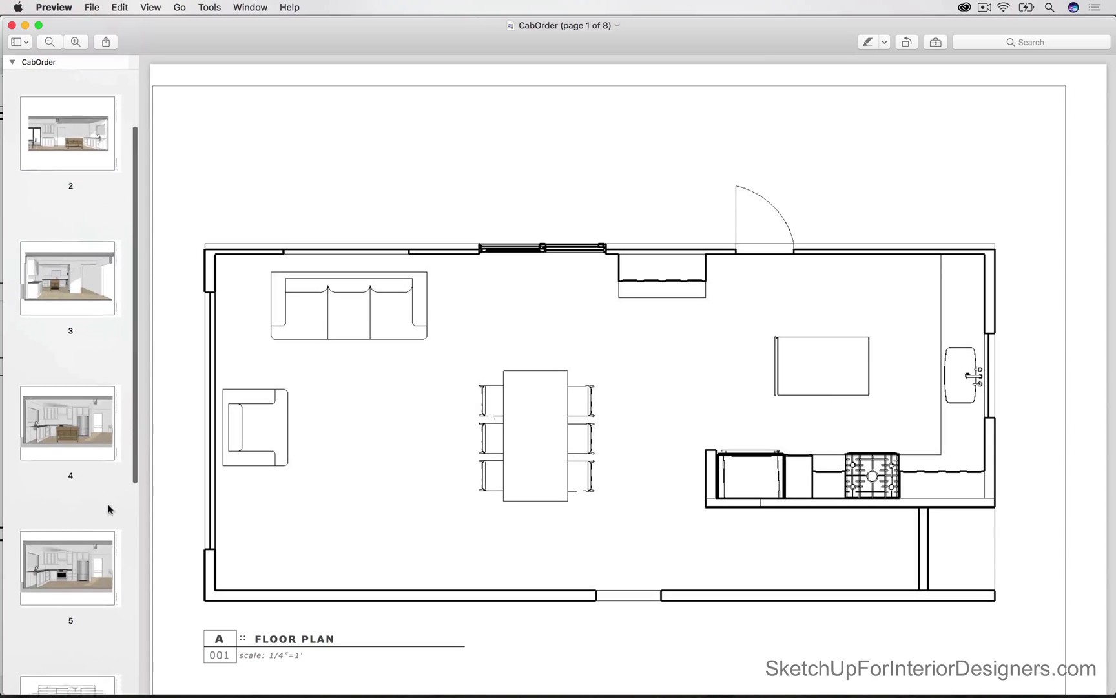
{"action": "scroll", "coordinate": [349, 448], "scroll_direction": "down", "scroll_amount": 5}
{"action": "scroll", "coordinate": [349, 427], "scroll_direction": "up", "scroll_amount": 3}
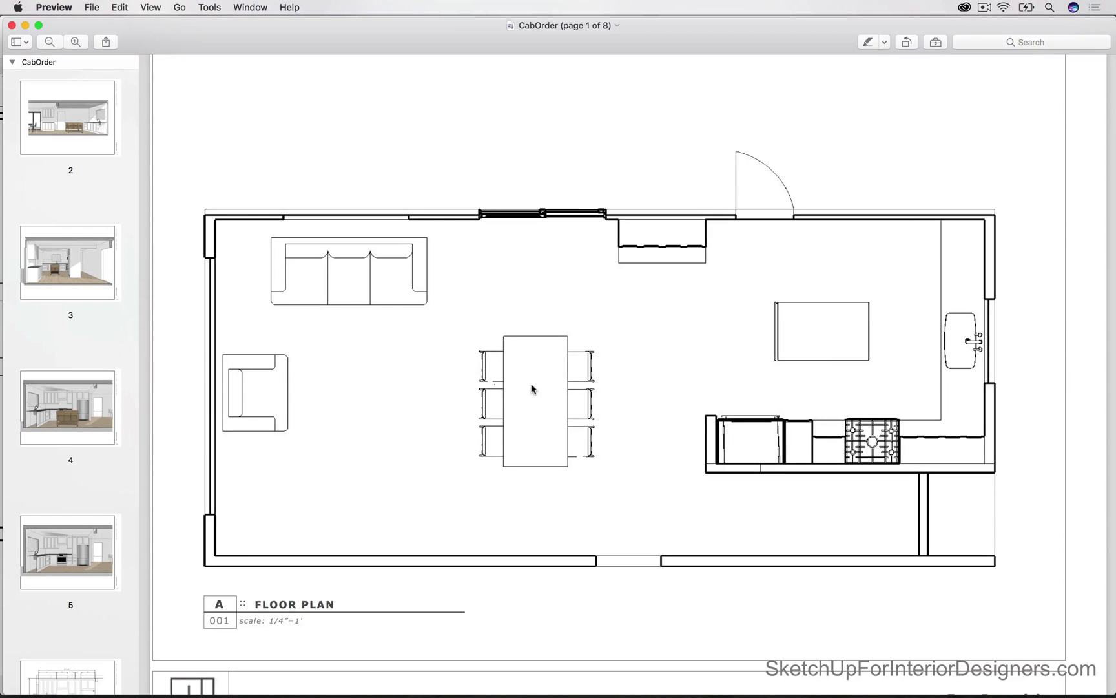
{"action": "scroll", "coordinate": [533, 389], "scroll_direction": "down", "scroll_amount": 2}
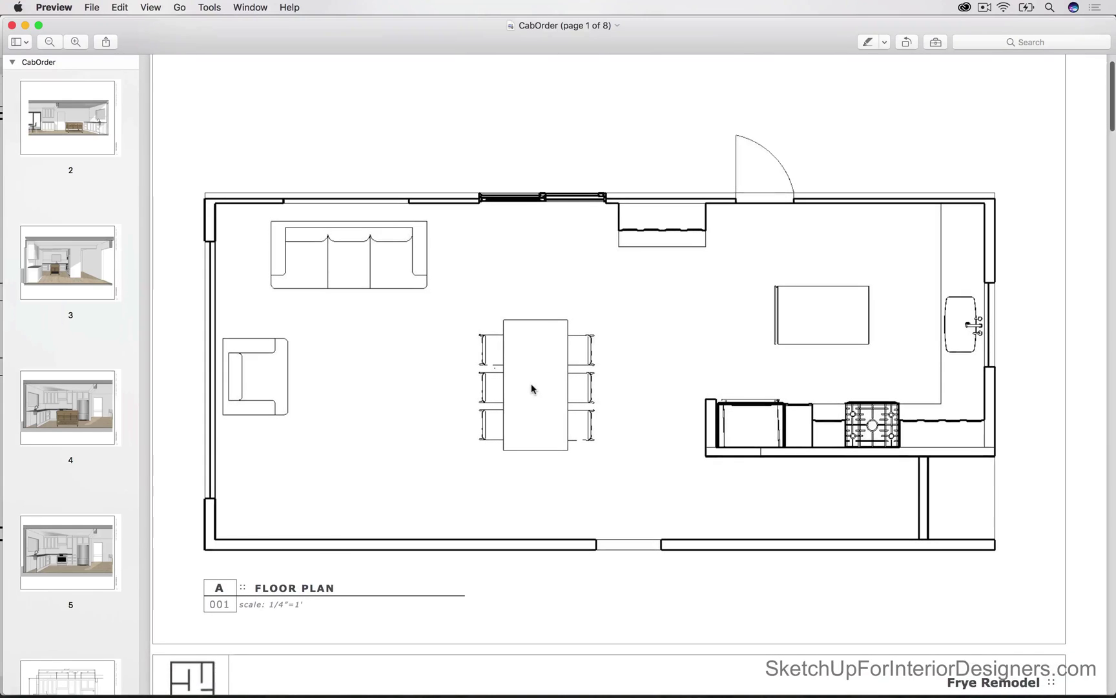
{"action": "scroll", "coordinate": [801, 443], "scroll_direction": "down", "scroll_amount": 3}
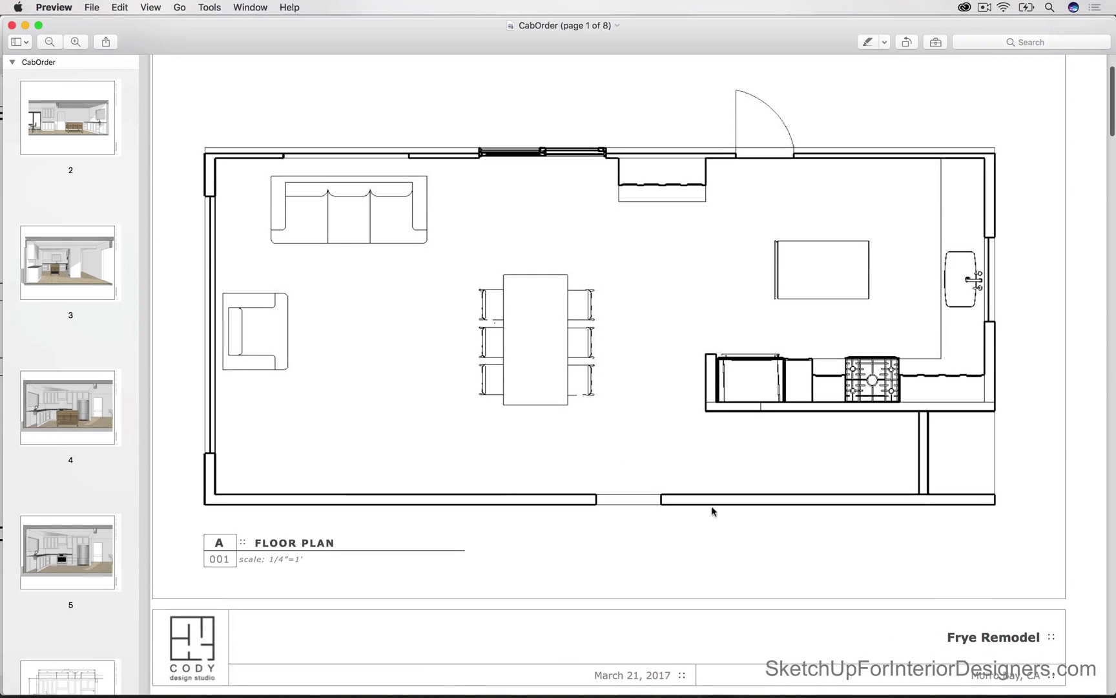
{"action": "scroll", "coordinate": [695, 555], "scroll_direction": "up", "scroll_amount": 2}
{"action": "scroll", "coordinate": [695, 555], "scroll_direction": "up", "scroll_amount": 2}
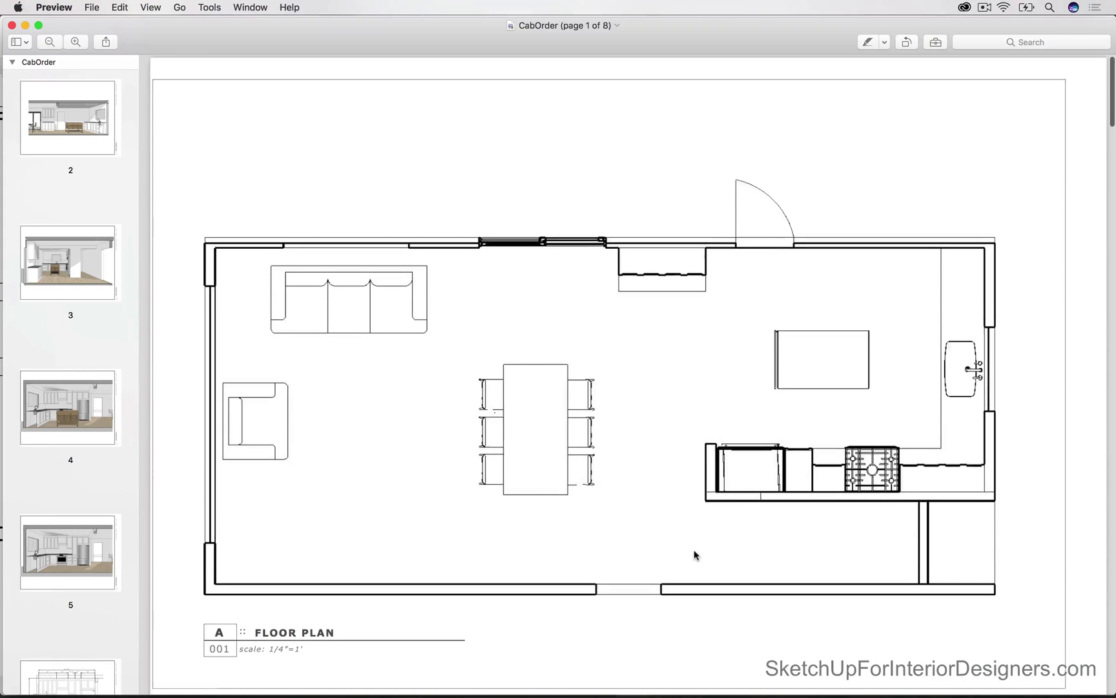
- Scroll through CabOrder pages 2–6 to page 7's 134-5/8" kitchen elevation with the DW24 dishwasher
{"action": "scroll", "coordinate": [695, 554], "scroll_direction": "down", "scroll_amount": 15}
{"action": "scroll", "coordinate": [695, 554], "scroll_direction": "down", "scroll_amount": 10}
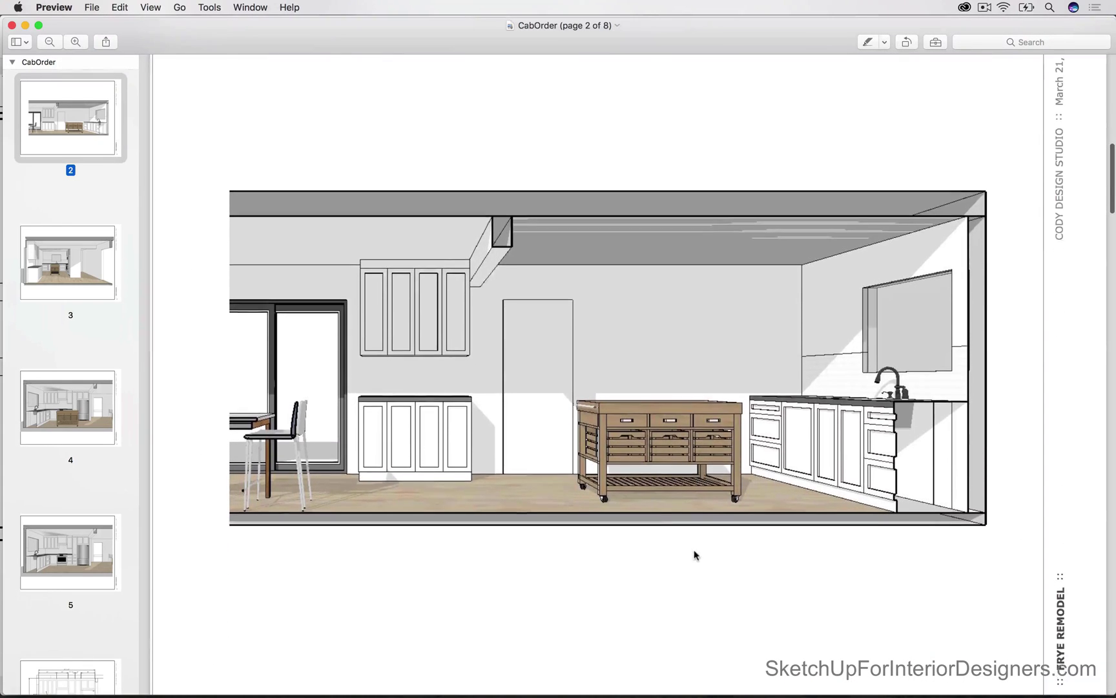
{"action": "scroll", "coordinate": [695, 554], "scroll_direction": "down", "scroll_amount": 3}
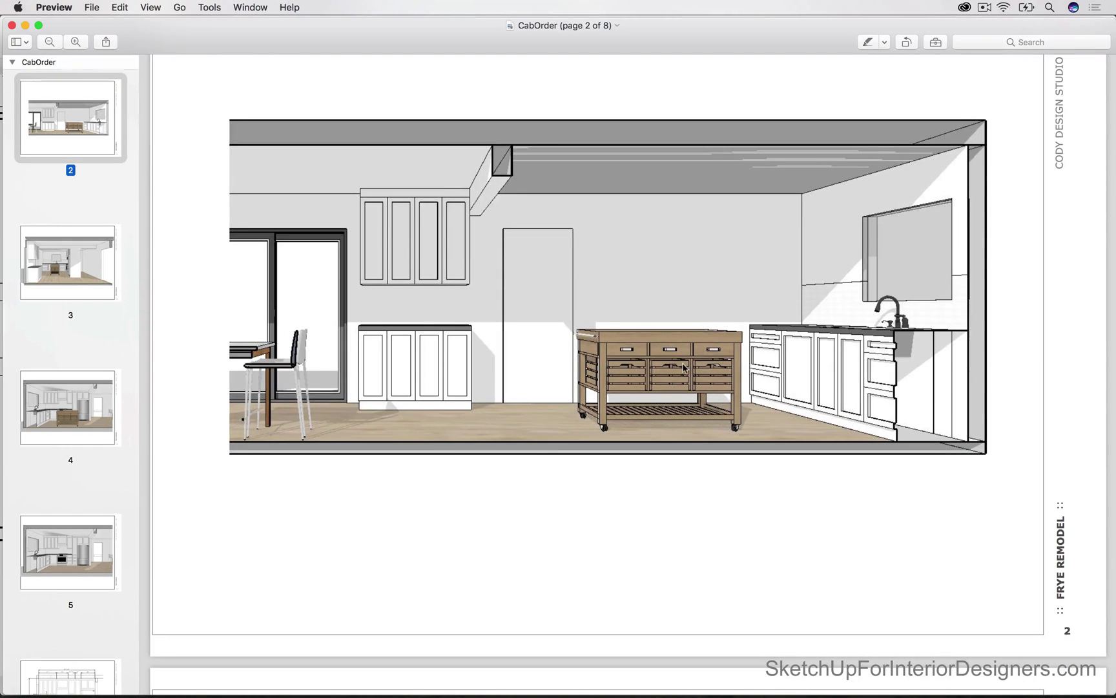
{"action": "scroll", "coordinate": [684, 368], "scroll_direction": "down", "scroll_amount": 15}
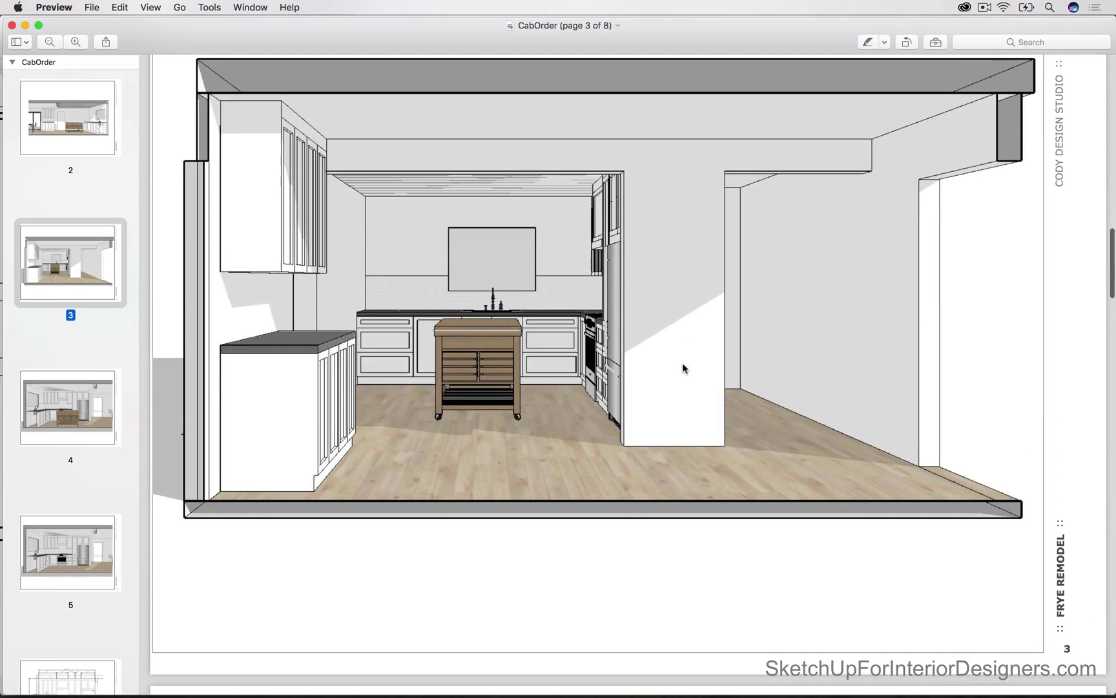
{"action": "scroll", "coordinate": [683, 368], "scroll_direction": "down", "scroll_amount": 5}
{"action": "scroll", "coordinate": [684, 368], "scroll_direction": "down", "scroll_amount": 20}
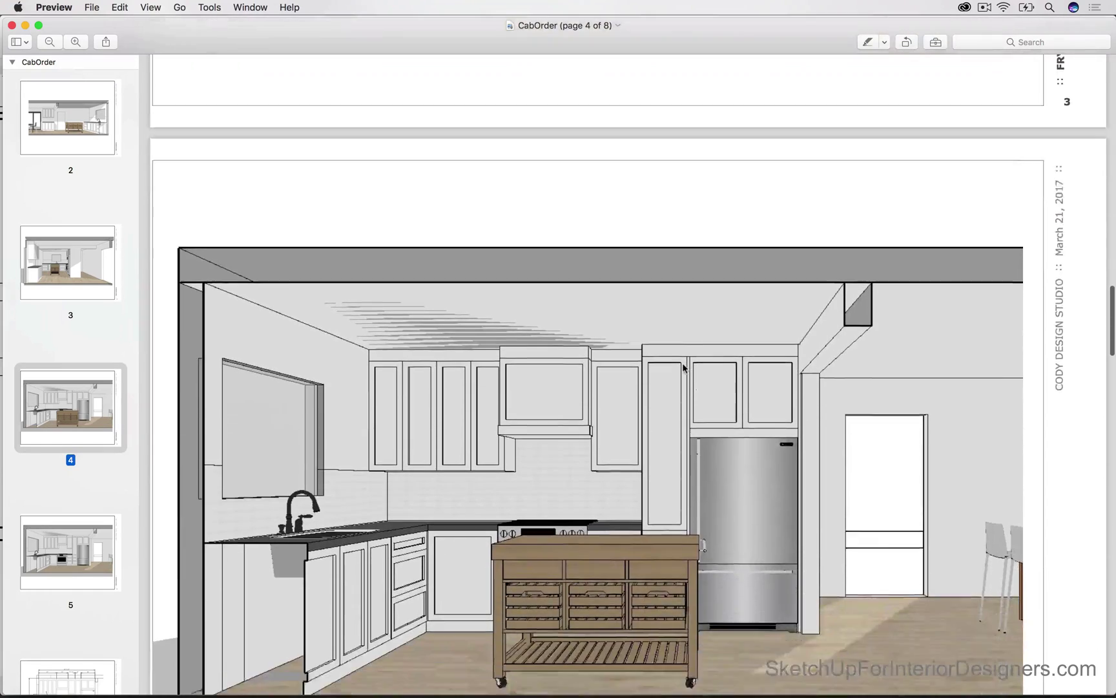
{"action": "scroll", "coordinate": [683, 368], "scroll_direction": "down", "scroll_amount": 2}
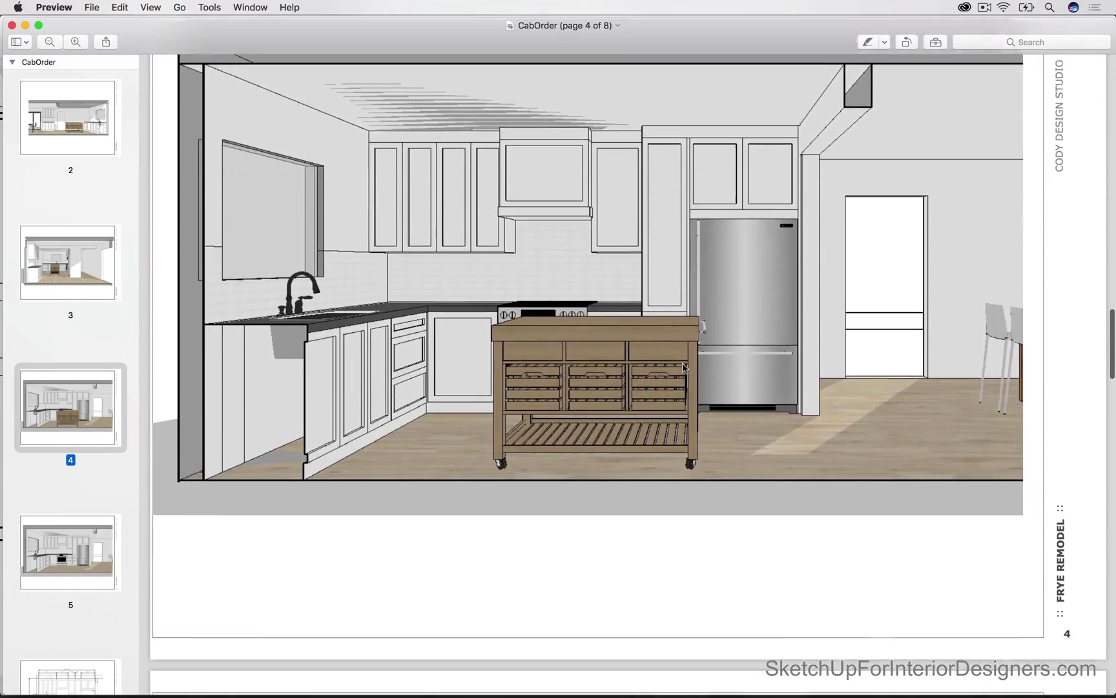
{"action": "scroll", "coordinate": [683, 368], "scroll_direction": "up", "scroll_amount": 5}
{"action": "scroll", "coordinate": [683, 368], "scroll_direction": "down", "scroll_amount": 20}
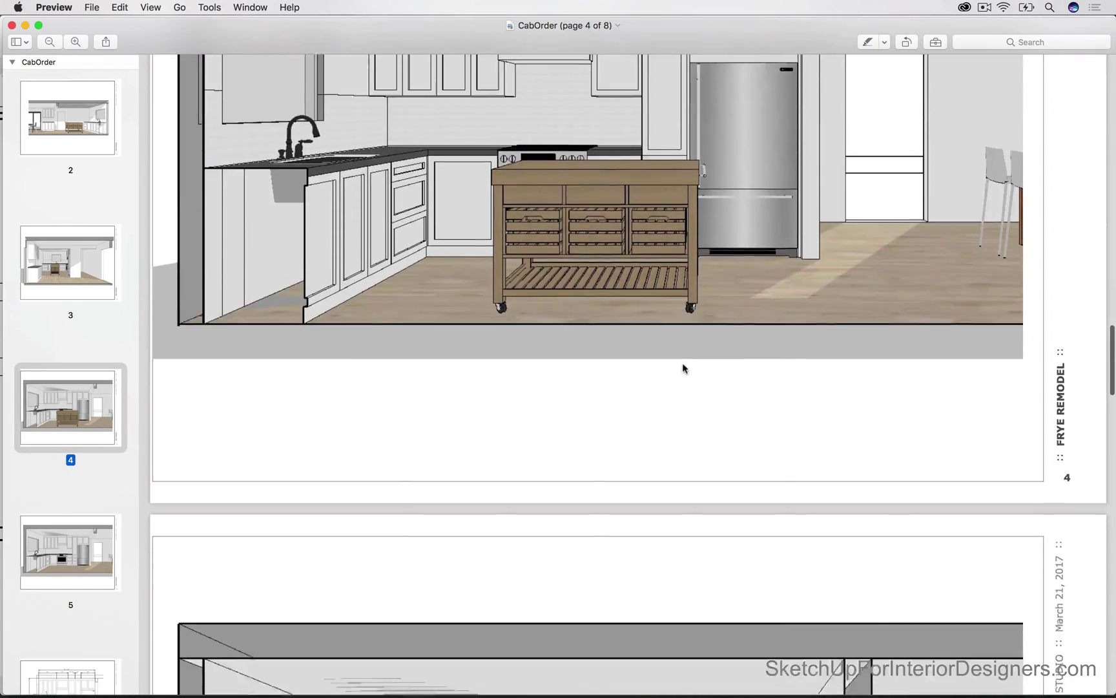
{"action": "scroll", "coordinate": [682, 367], "scroll_direction": "down", "scroll_amount": 2}
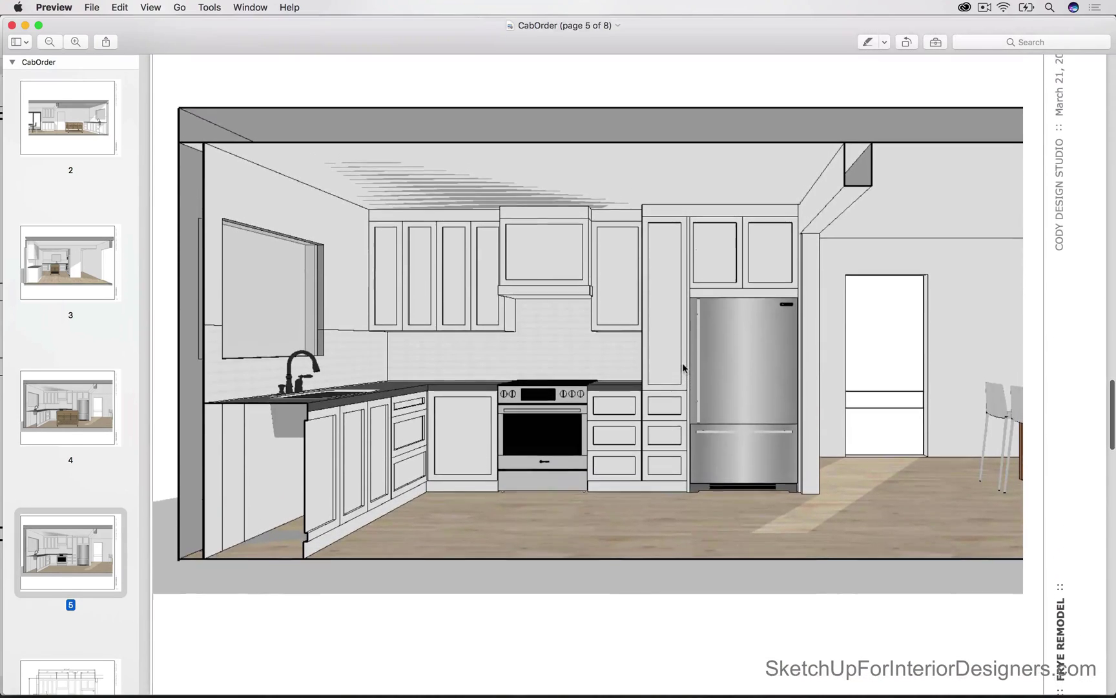
{"action": "scroll", "coordinate": [683, 367], "scroll_direction": "down", "scroll_amount": 10}
{"action": "scroll", "coordinate": [682, 363], "scroll_direction": "down", "scroll_amount": 8}
{"action": "scroll", "coordinate": [682, 363], "scroll_direction": "up", "scroll_amount": 20}
{"action": "scroll", "coordinate": [538, 417], "scroll_direction": "up", "scroll_amount": 15}
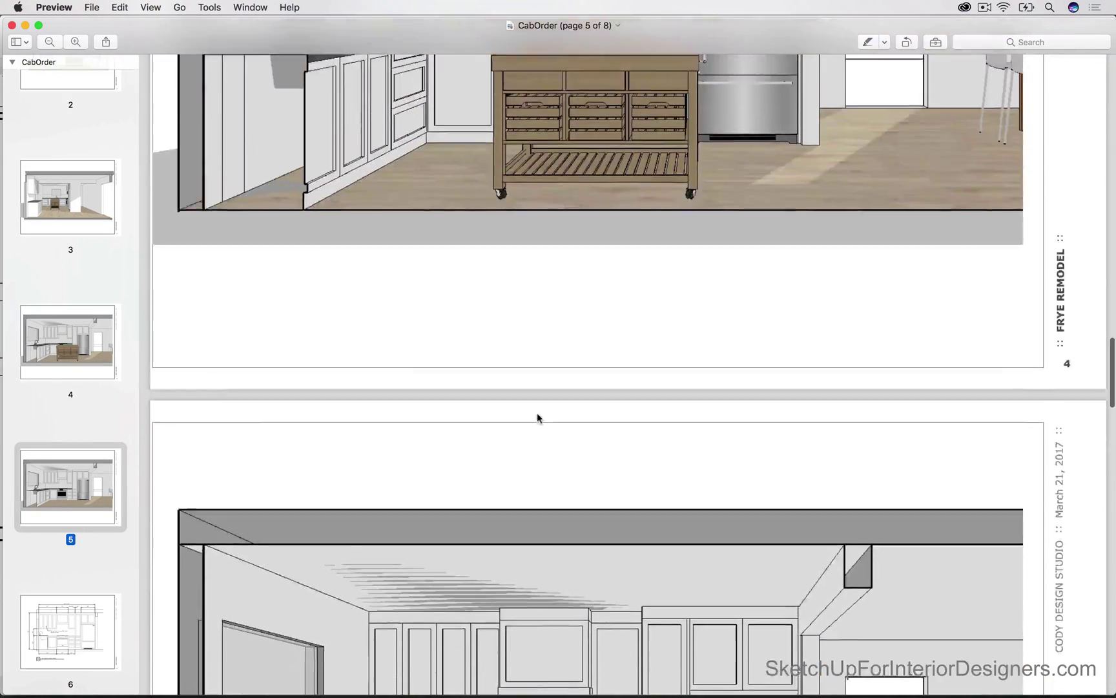
{"action": "scroll", "coordinate": [538, 416], "scroll_direction": "down", "scroll_amount": 20}
{"action": "scroll", "coordinate": [538, 417], "scroll_direction": "down", "scroll_amount": 10}
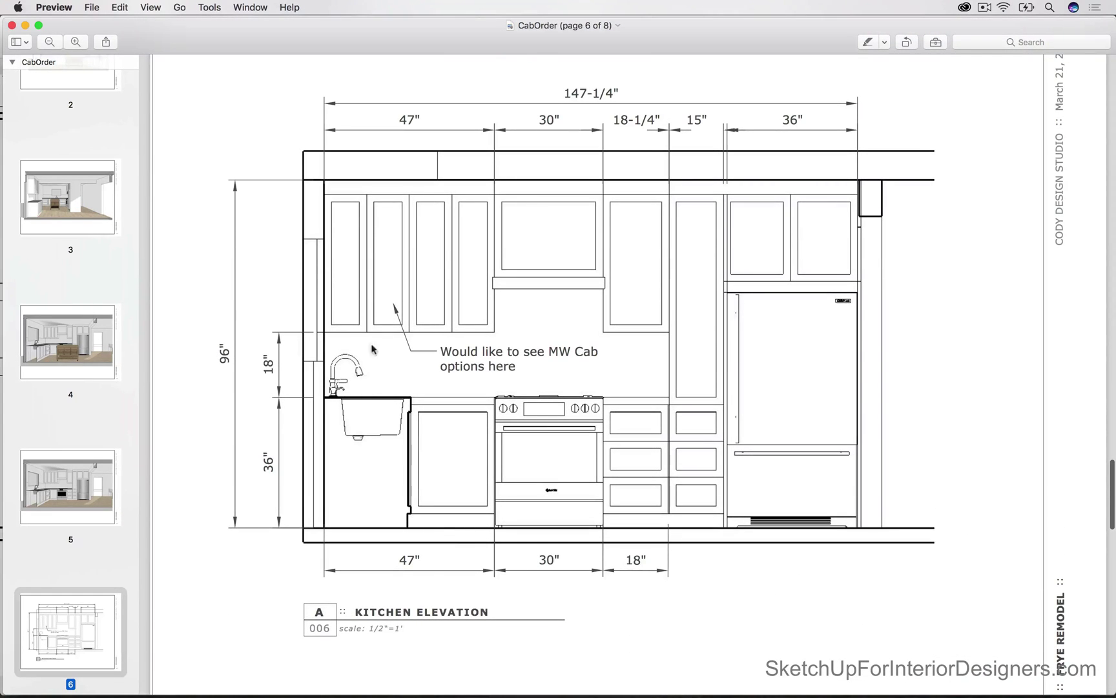
{"action": "scroll", "coordinate": [454, 569], "scroll_direction": "down", "scroll_amount": 15}
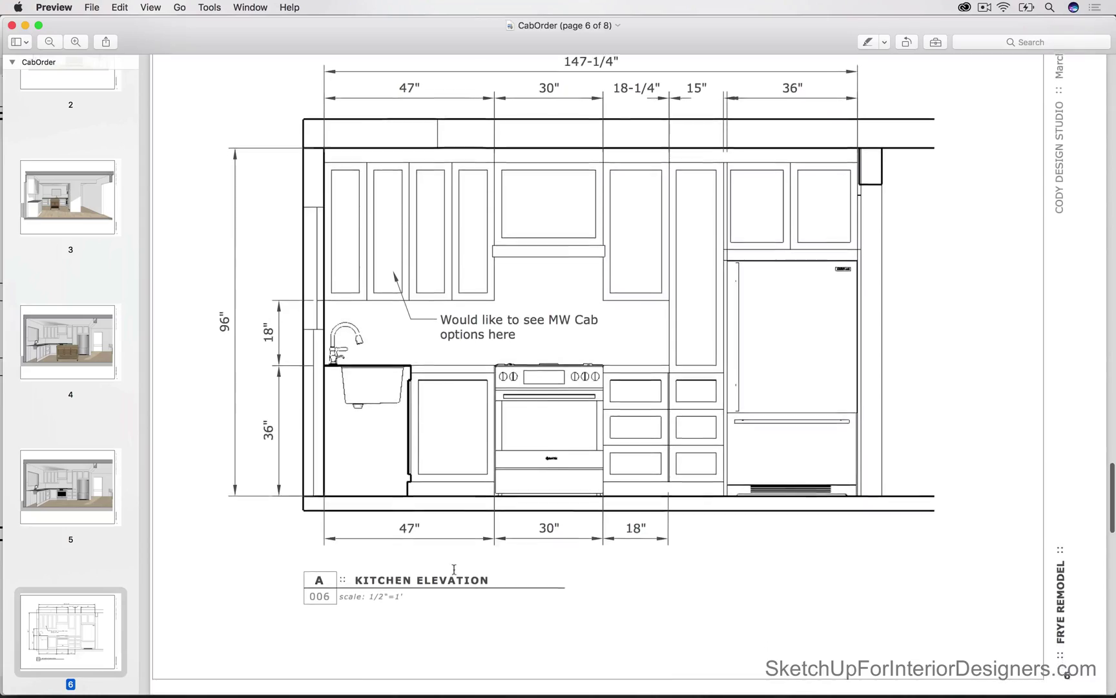
{"action": "scroll", "coordinate": [454, 569], "scroll_direction": "up", "scroll_amount": 3}
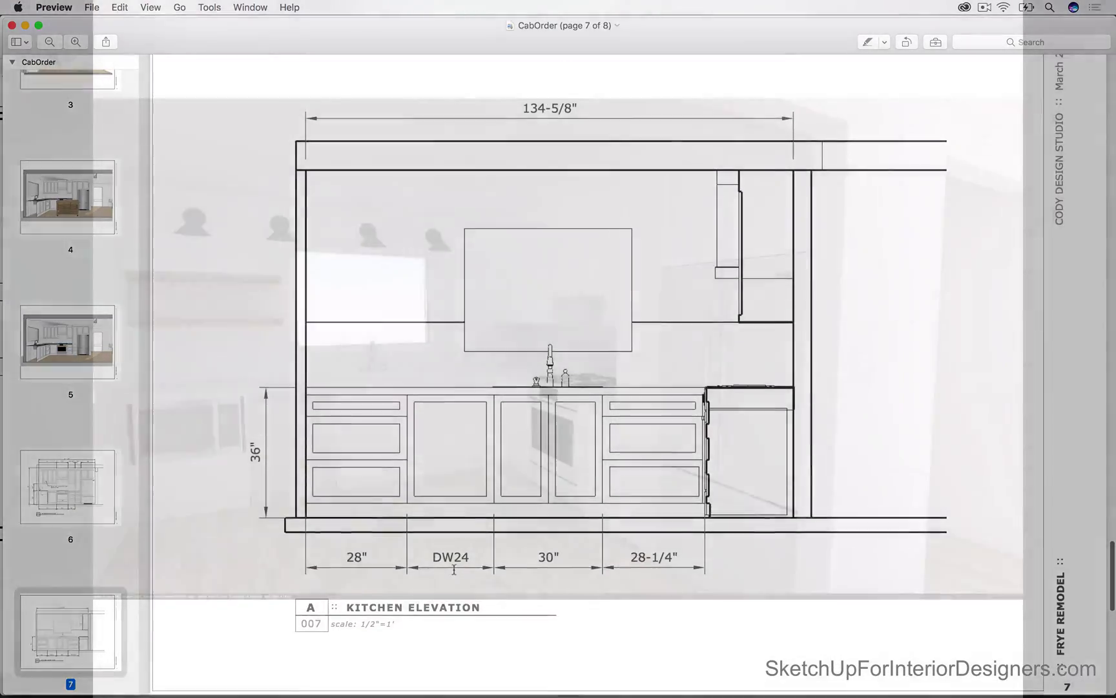